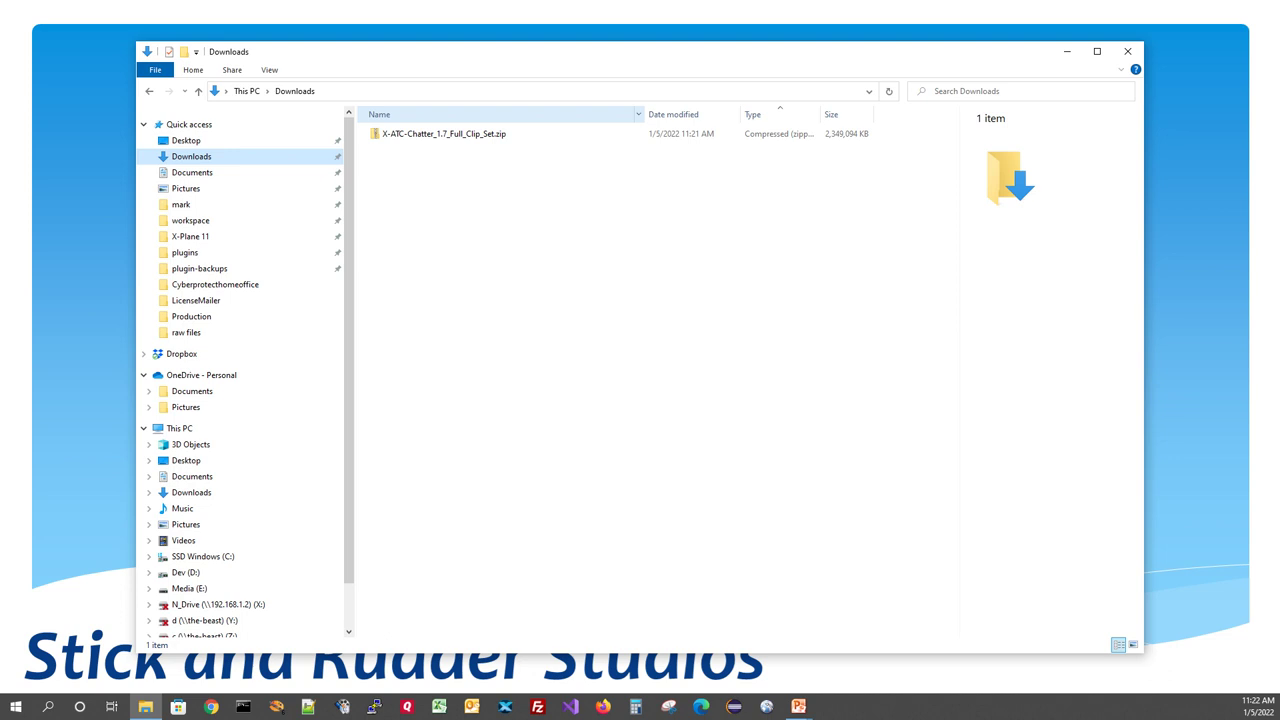
# - Extract X-ATC-Chatter_1.7_Full_Clip_Set.zip in Downloads with 7-Zip into a folder of the same name
pyautogui.click(443, 133)
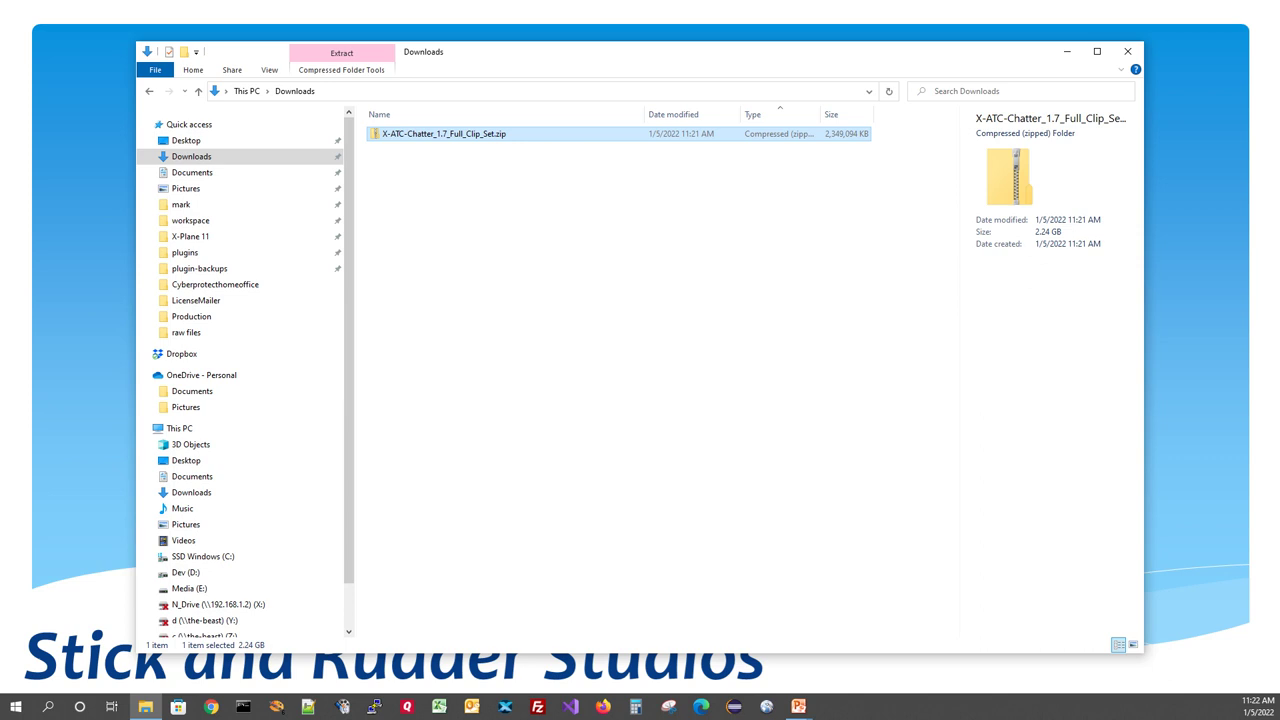
pyautogui.rightClick(239, 138)
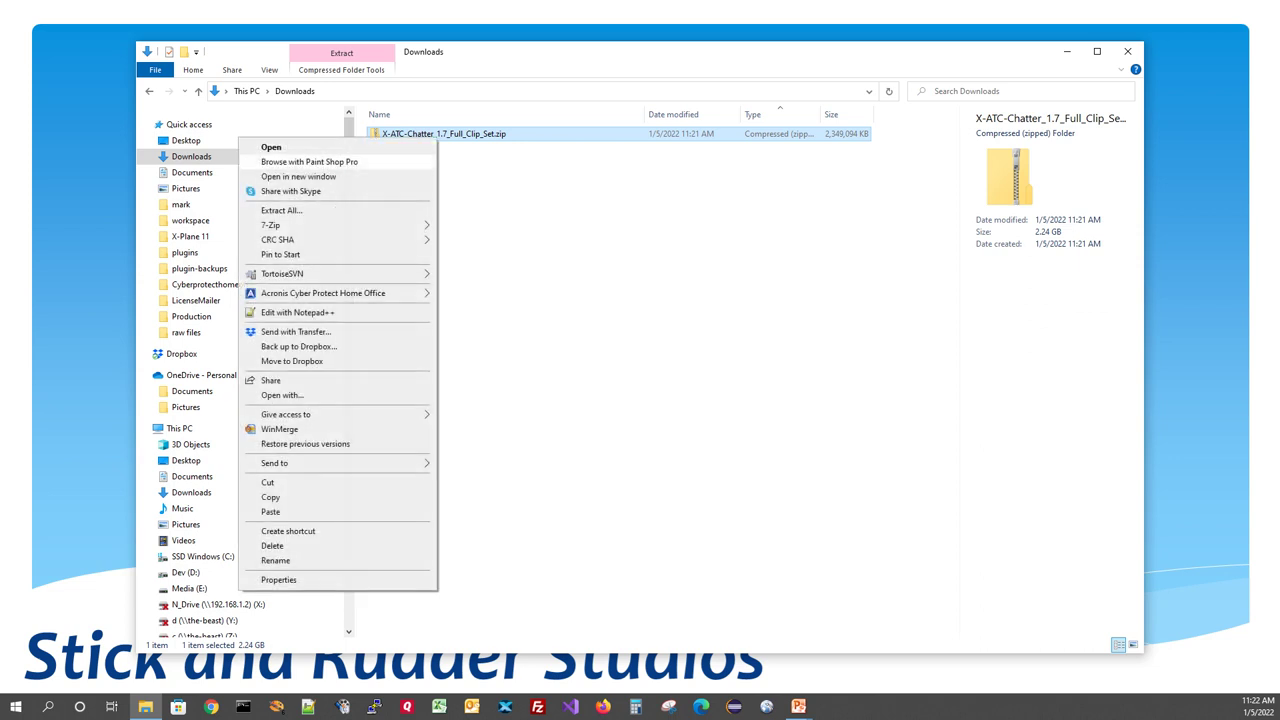
pyautogui.moveTo(290, 225)
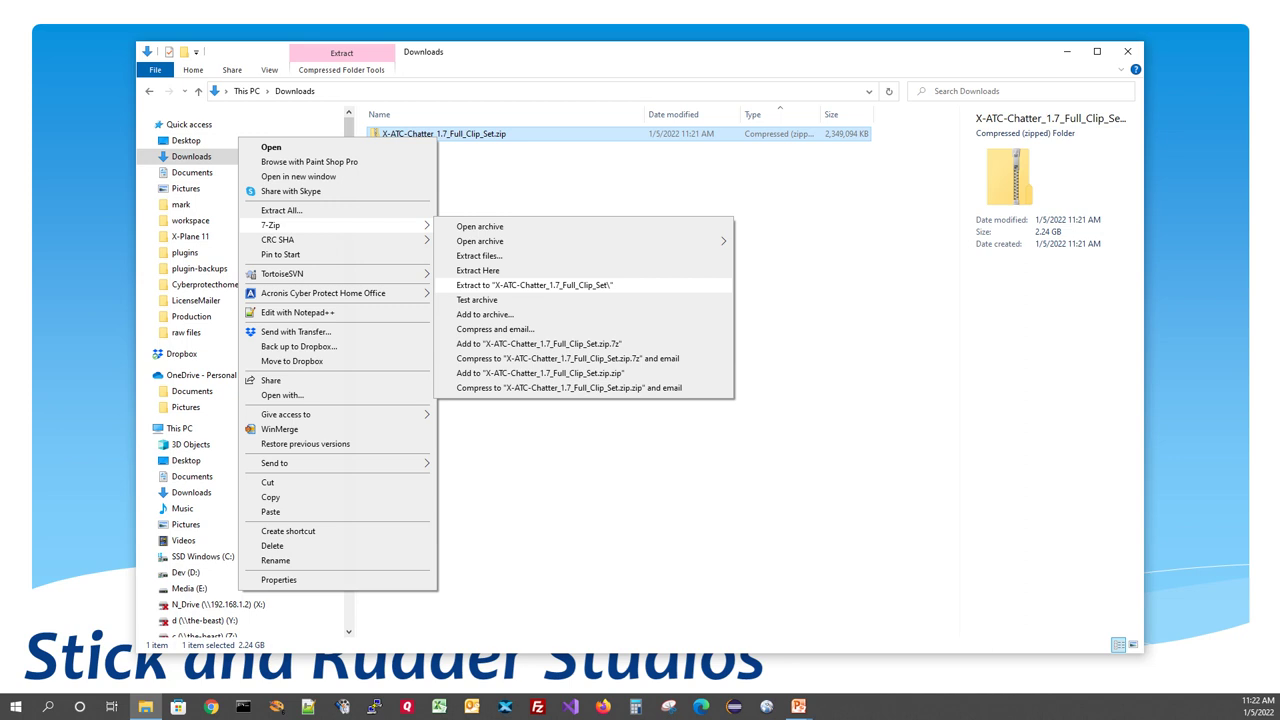
pyautogui.press('Return')
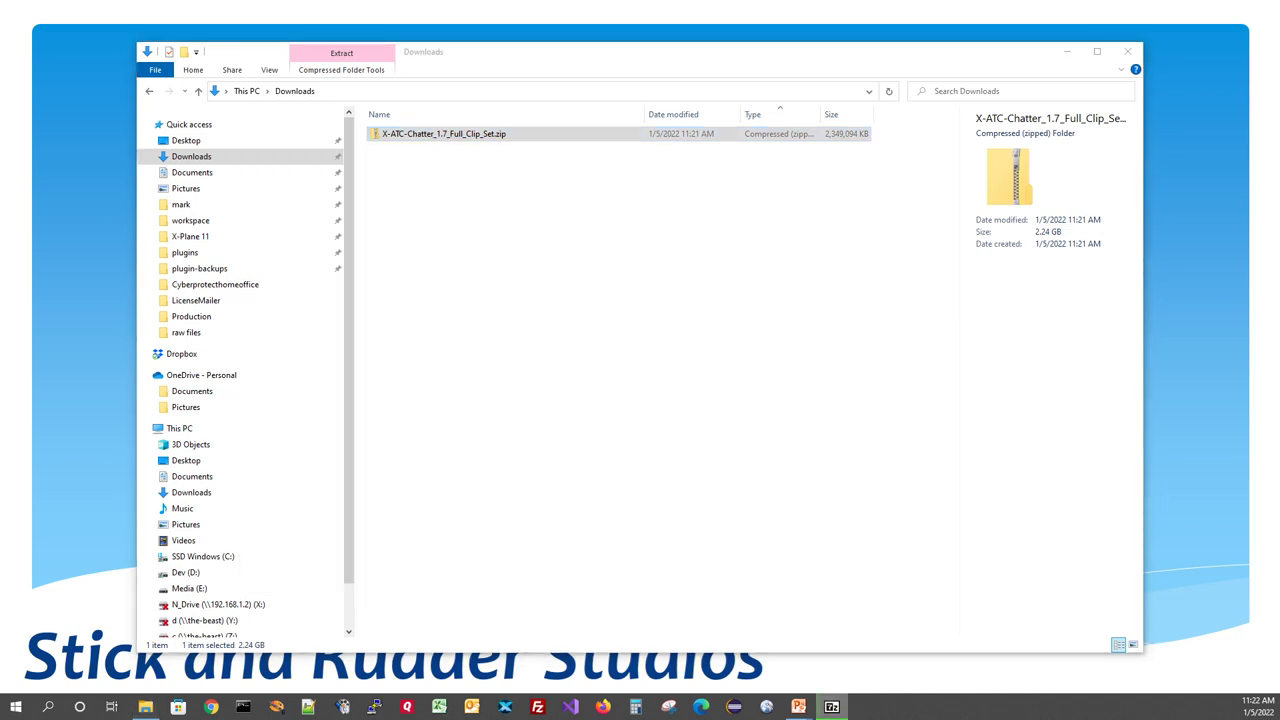
pyautogui.moveTo(1200, 251); pyautogui.dragTo(755, 195)
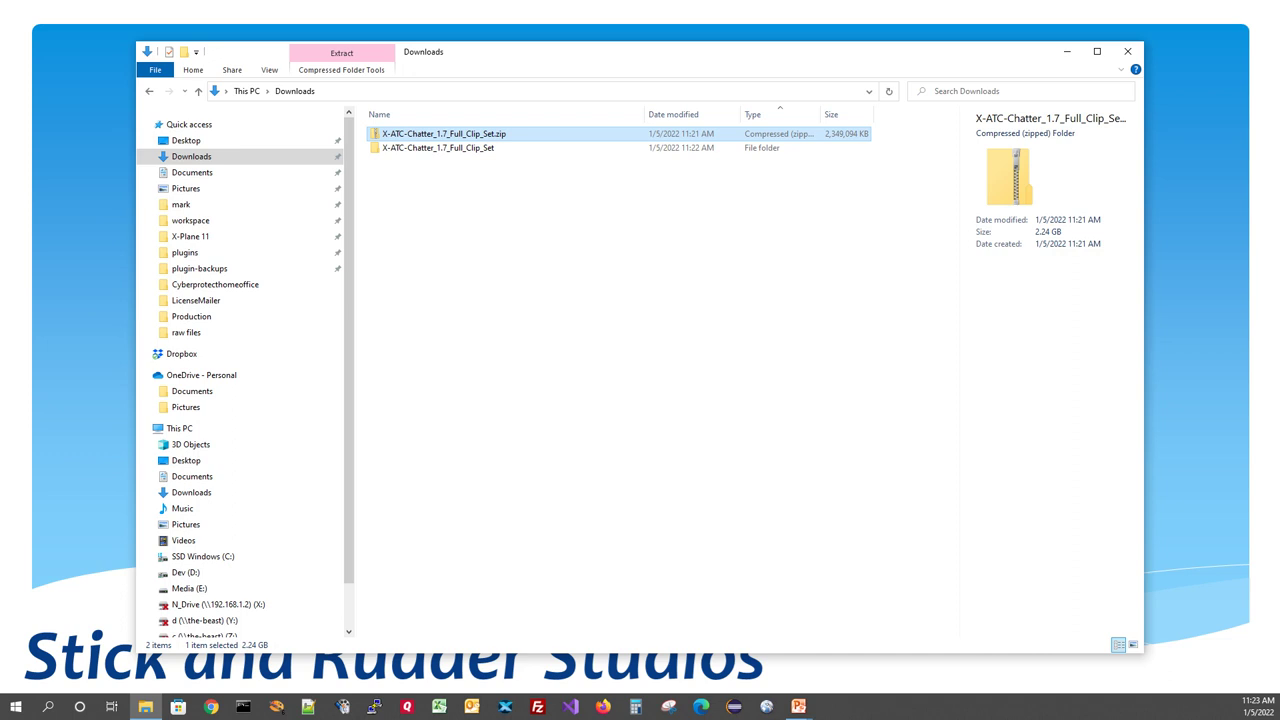
# - Examine the extracted X-ATC-Chatter folder down to the United States controllers' Clr clips, and return to Downloads
pyautogui.doubleClick(438, 147)
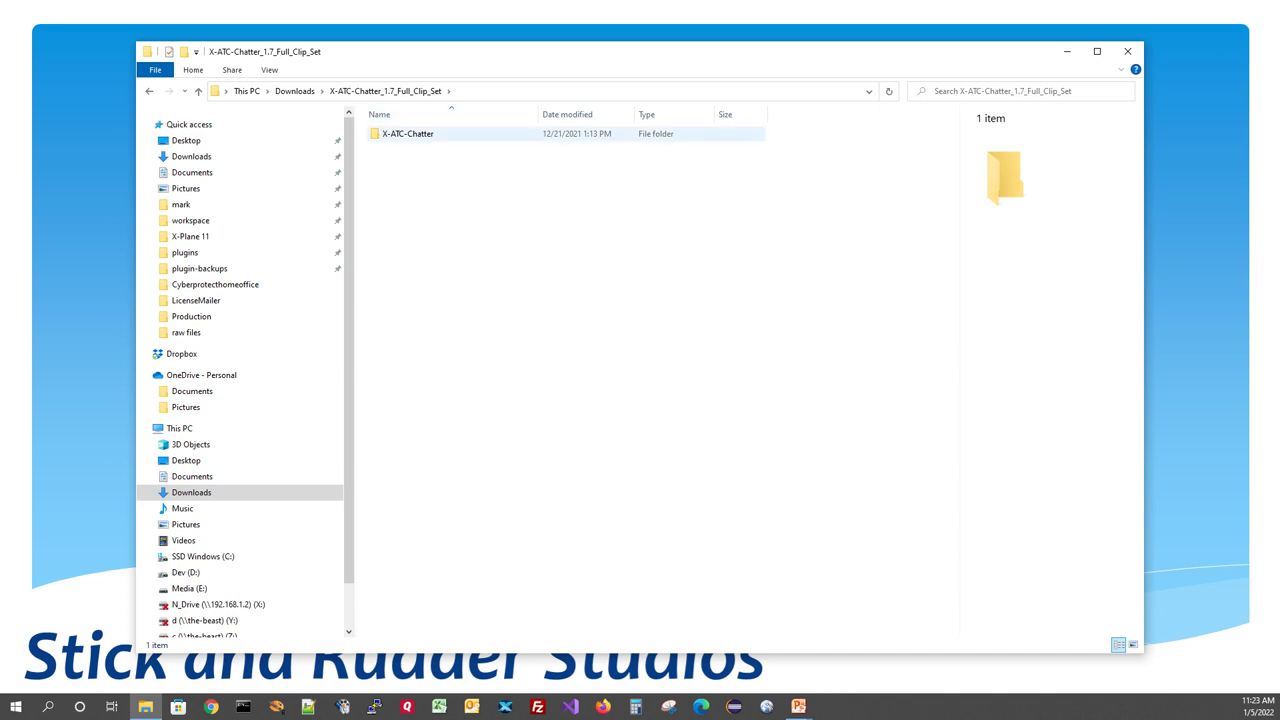
pyautogui.doubleClick(408, 134)
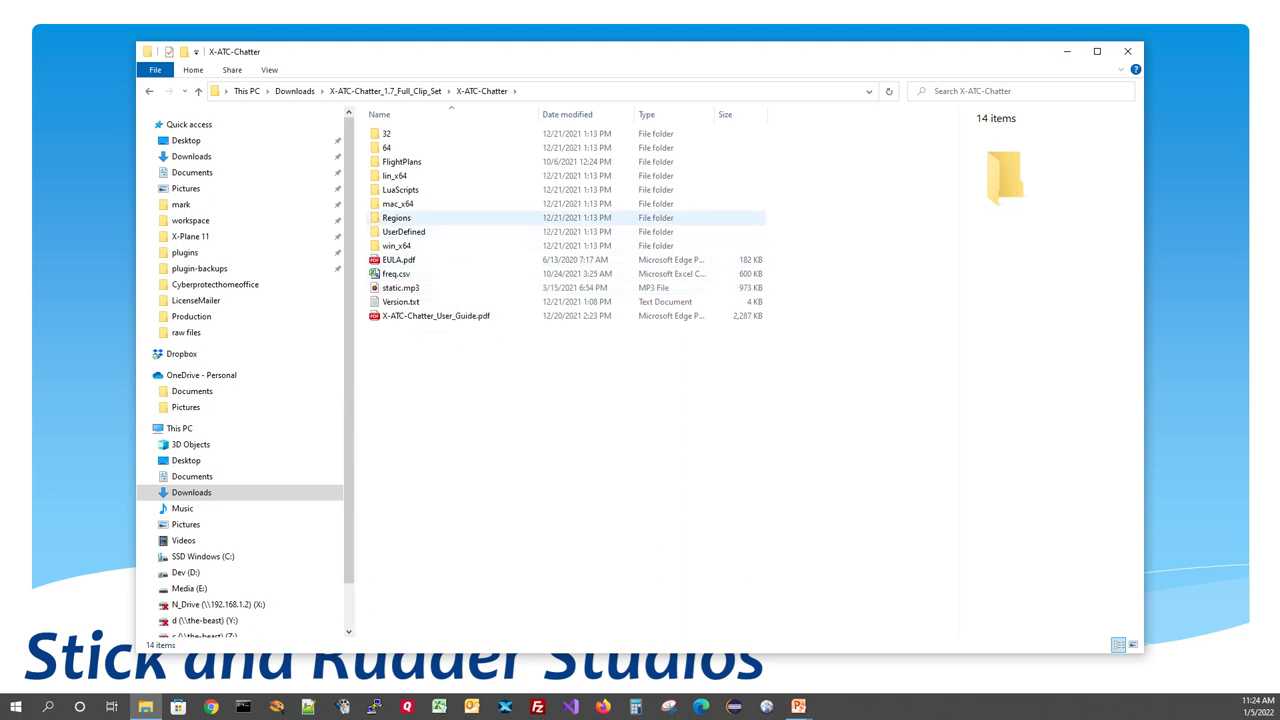
pyautogui.doubleClick(396, 217)
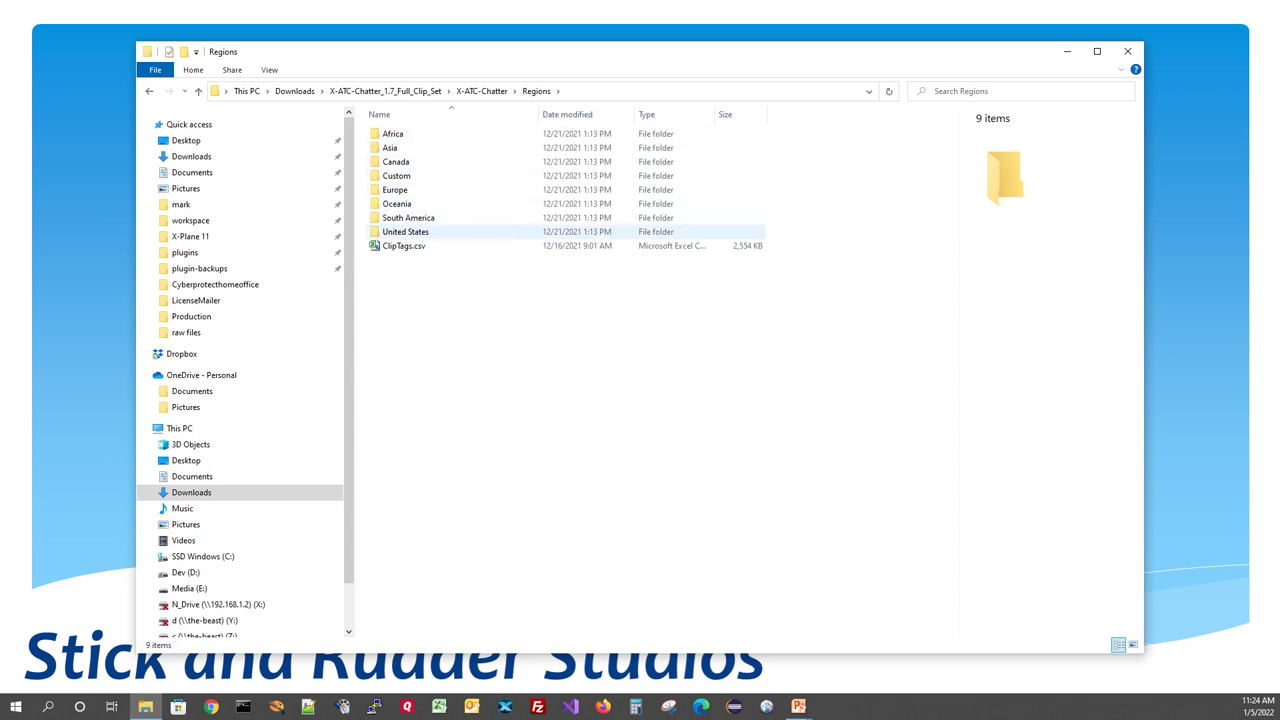
pyautogui.doubleClick(405, 231)
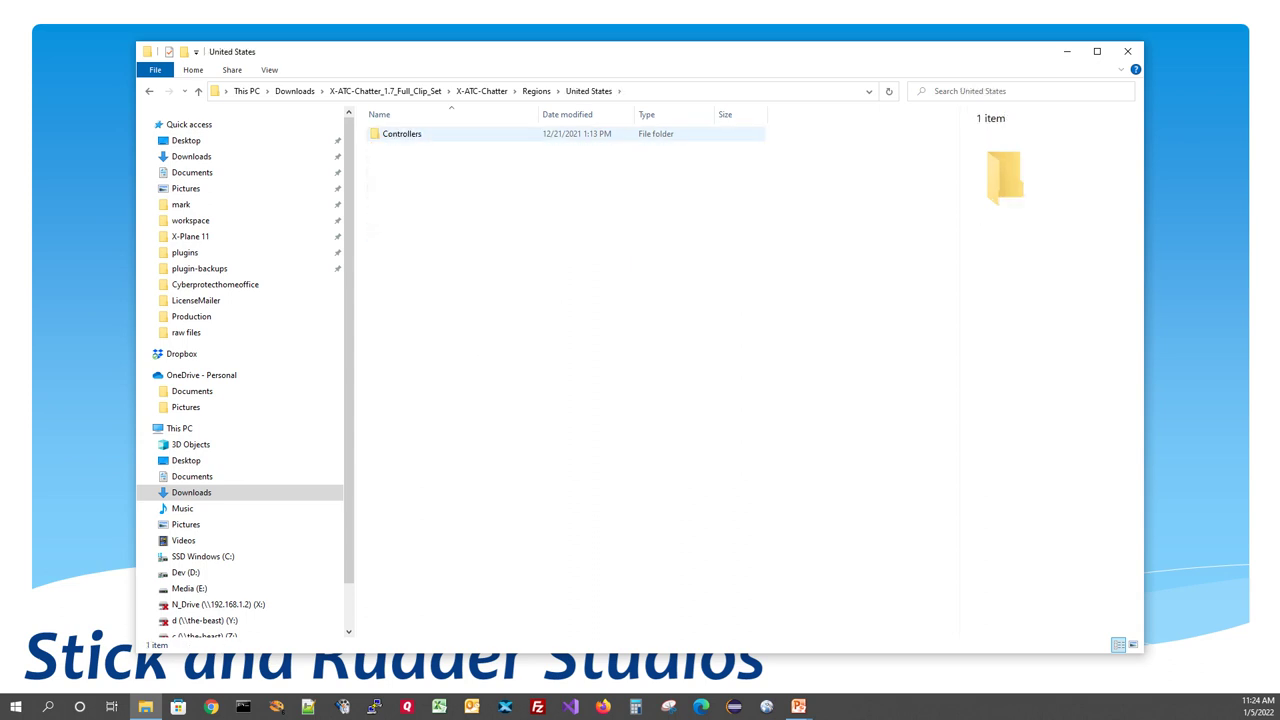
pyautogui.doubleClick(401, 133)
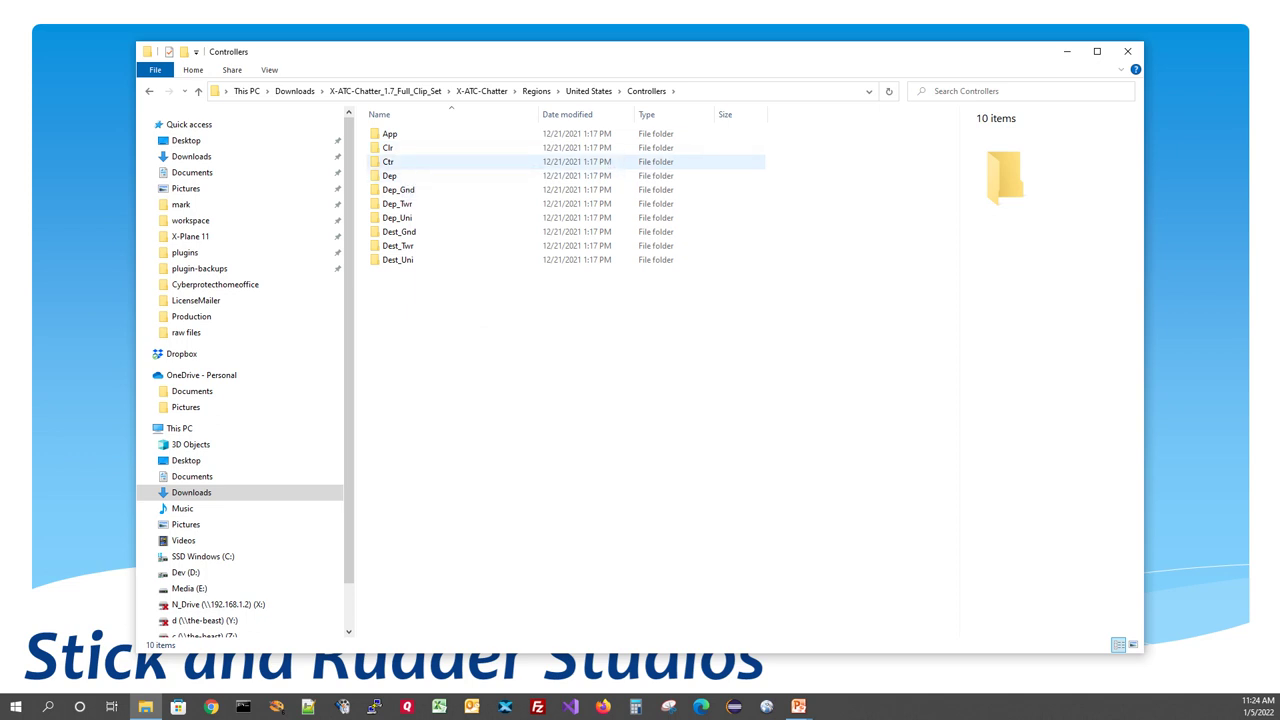
pyautogui.doubleClick(388, 147)
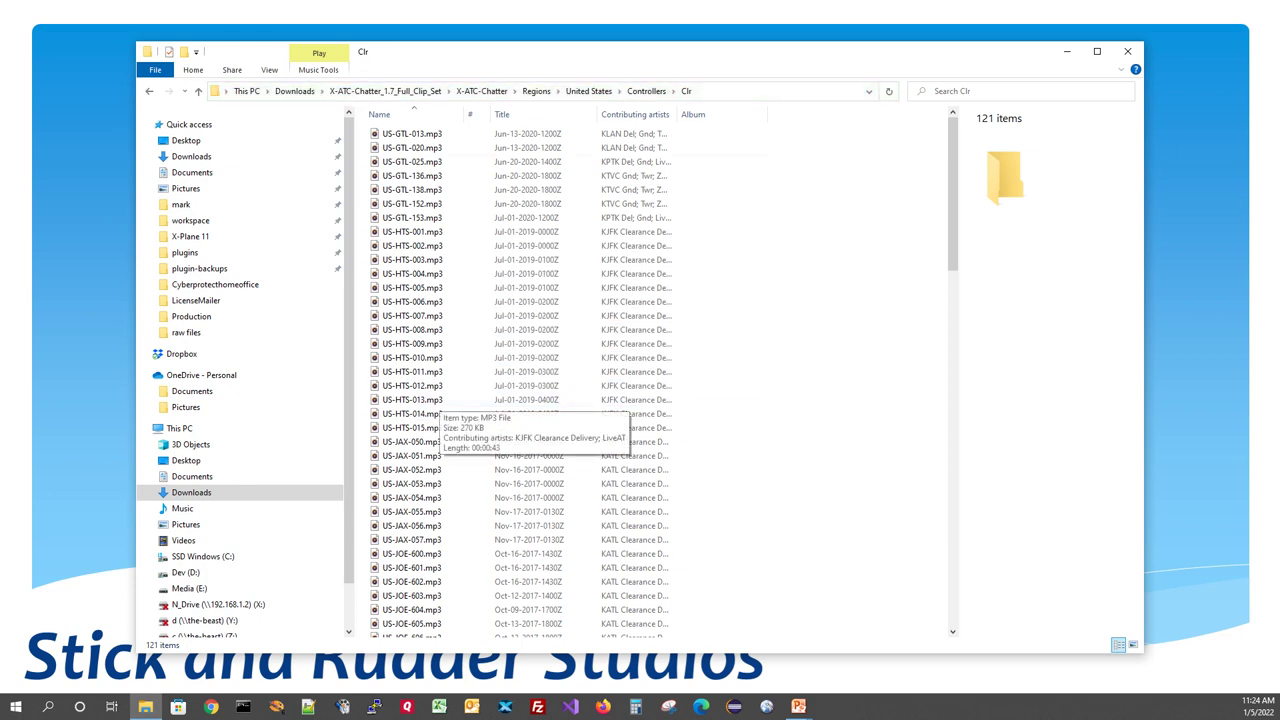
pyautogui.click(385, 91)
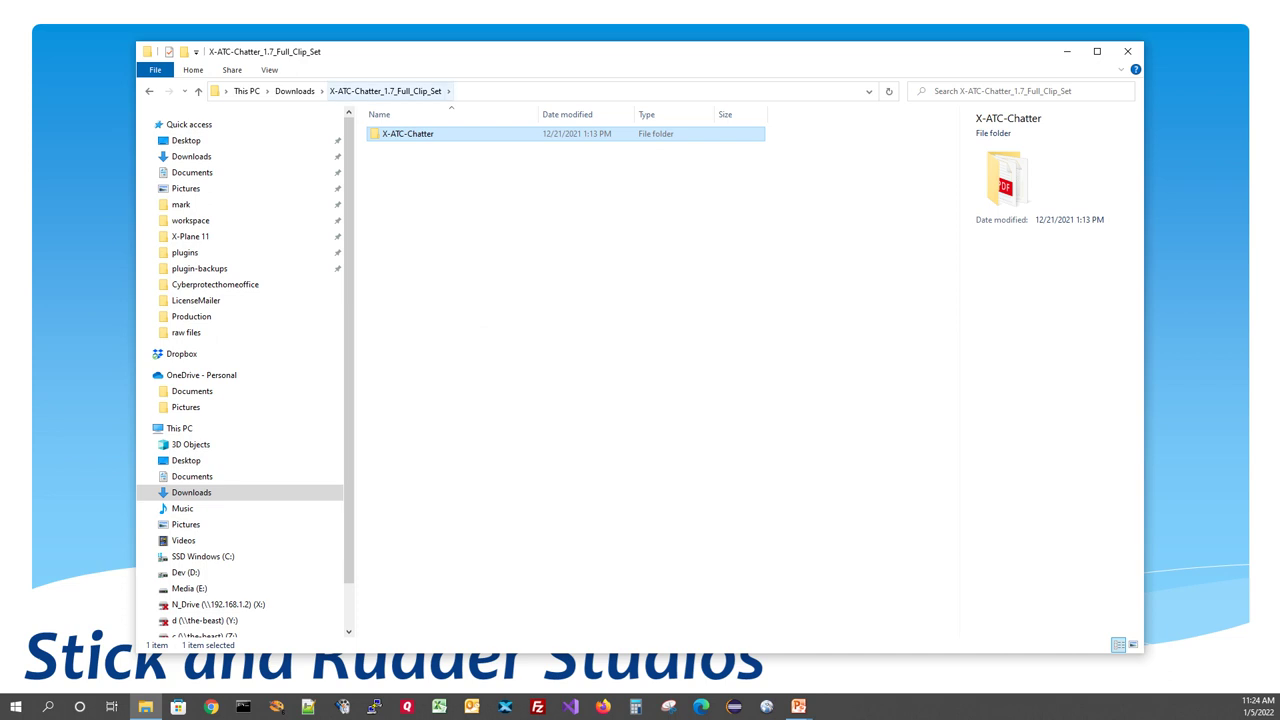
pyautogui.click(294, 91)
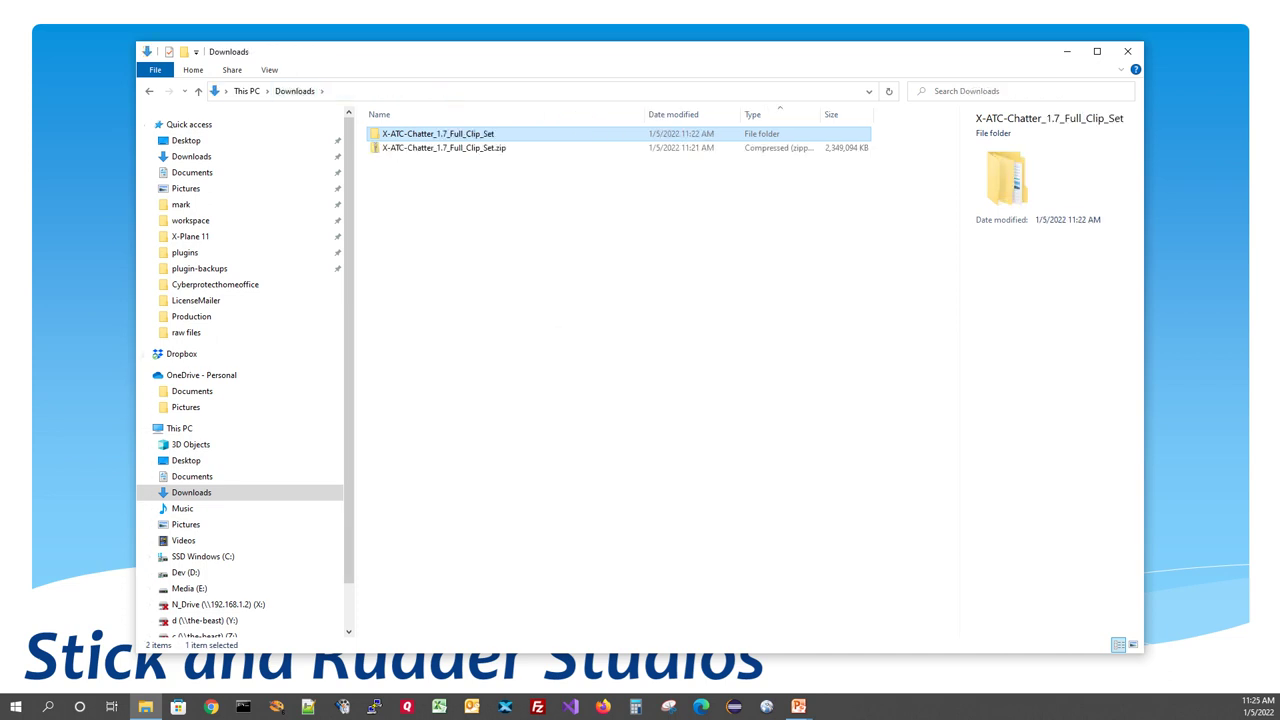
# - Copy the inner X-ATC-Chatter folder from the extracted X-ATC-Chatter_1.7_Full_Clip_Set folder
pyautogui.press('Return')
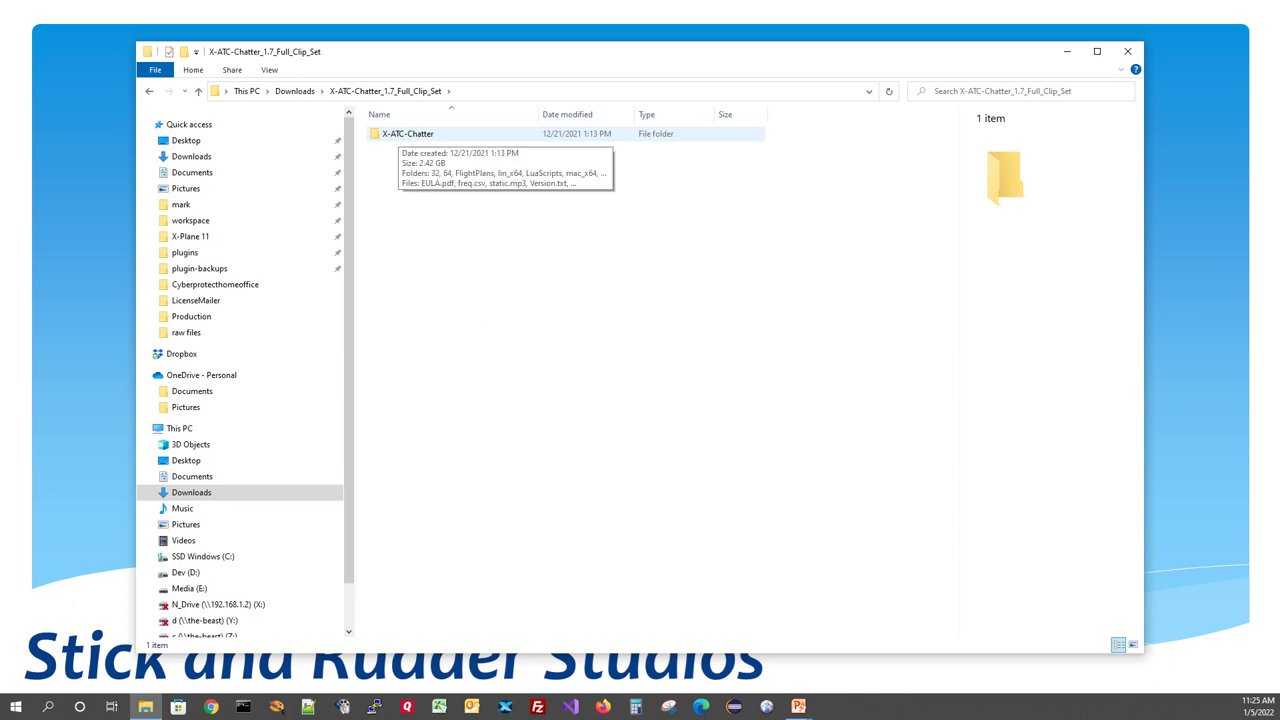
pyautogui.press('Return')
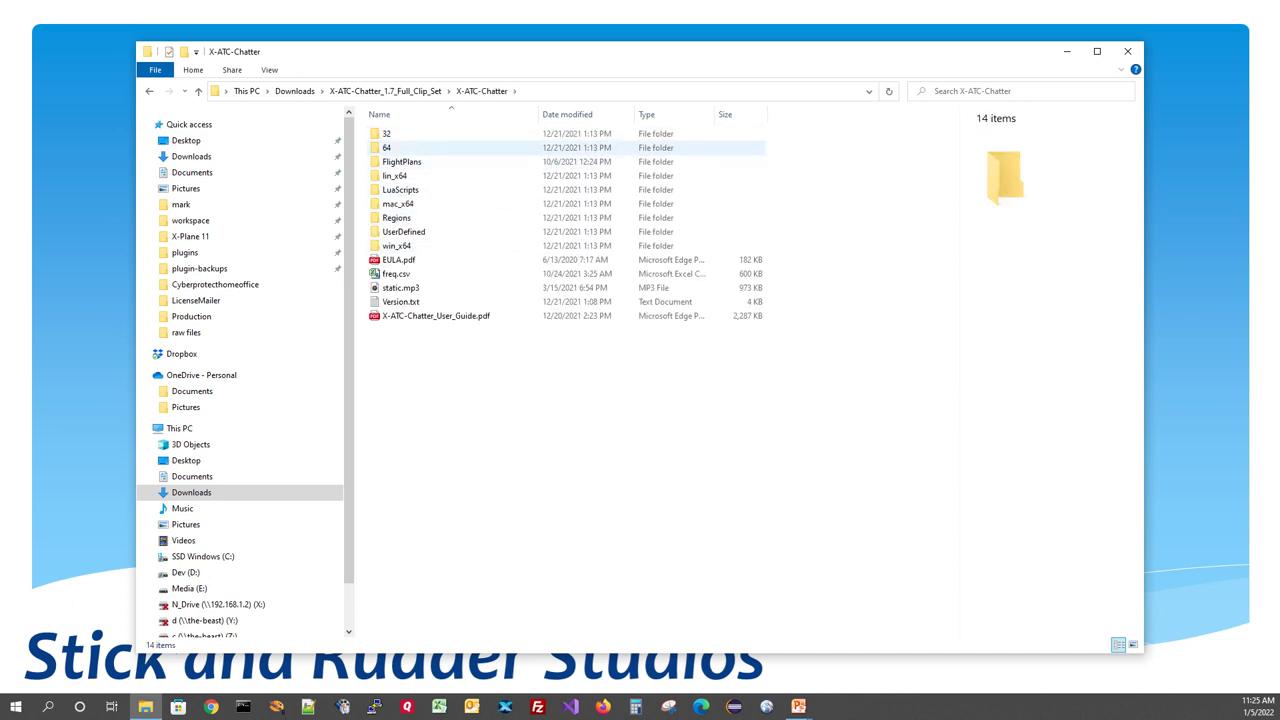
pyautogui.click(385, 91)
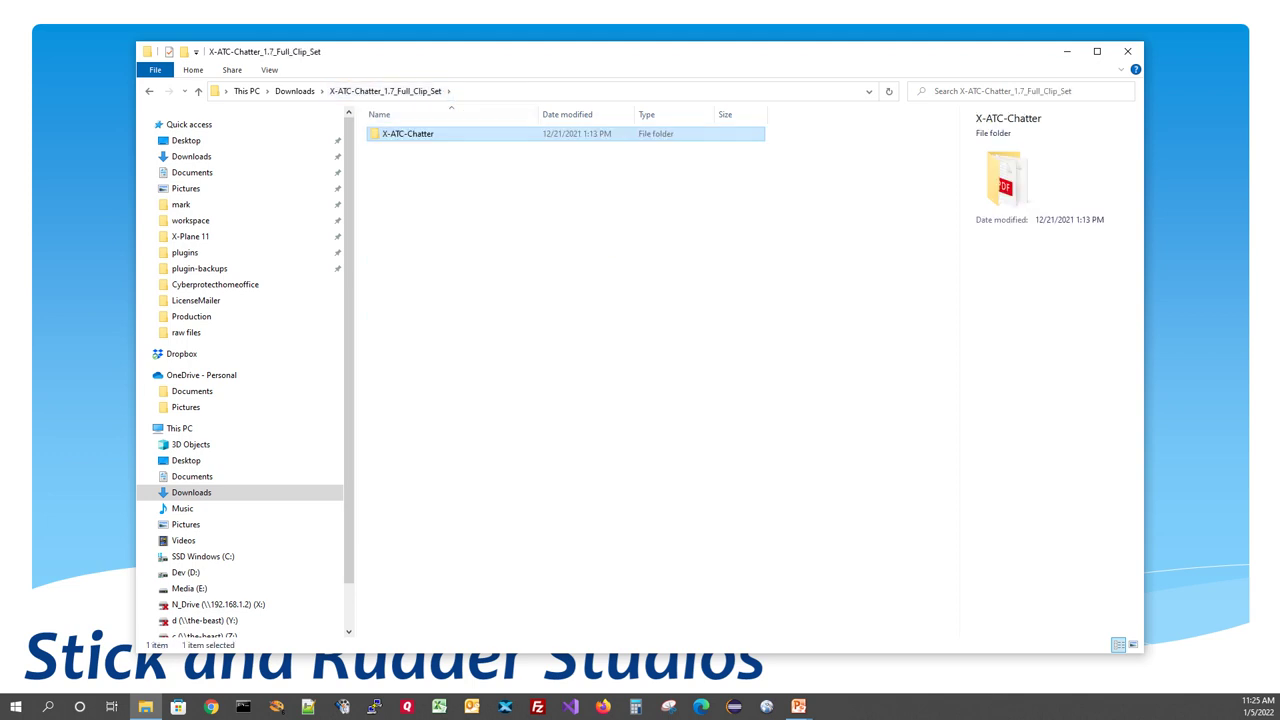
pyautogui.hotkey('shift', 'F10')
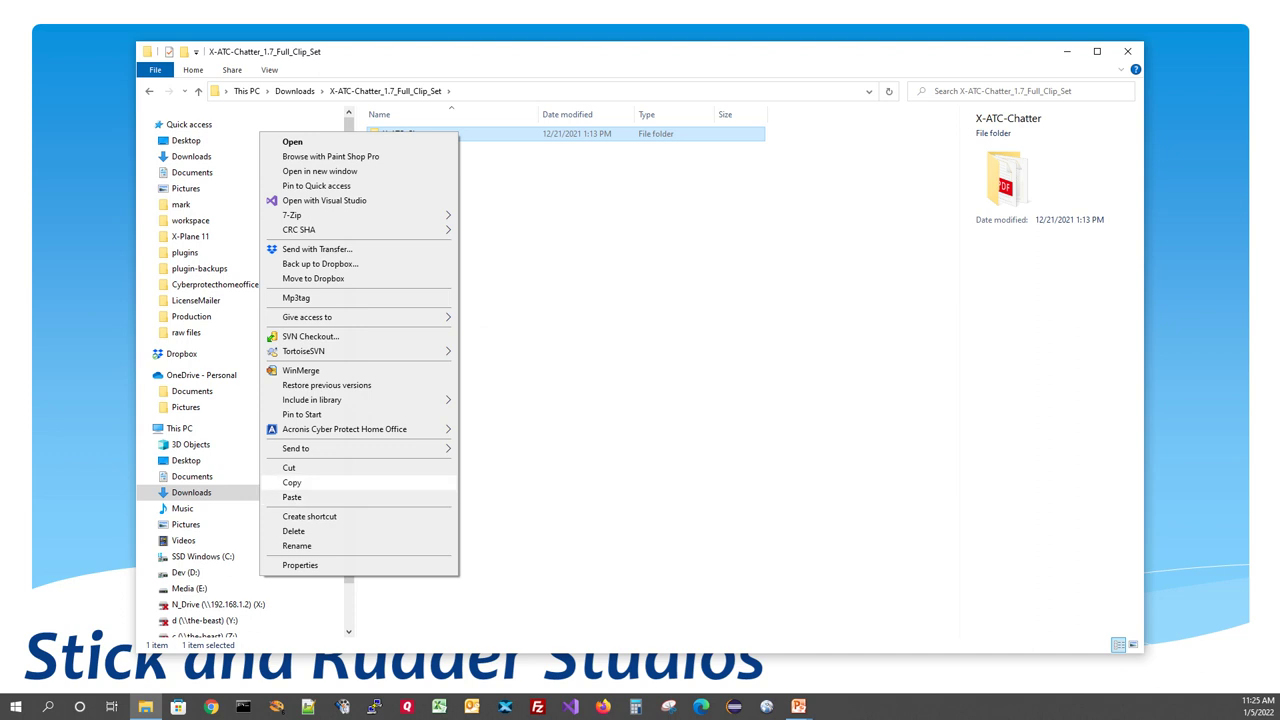
pyautogui.click(291, 482)
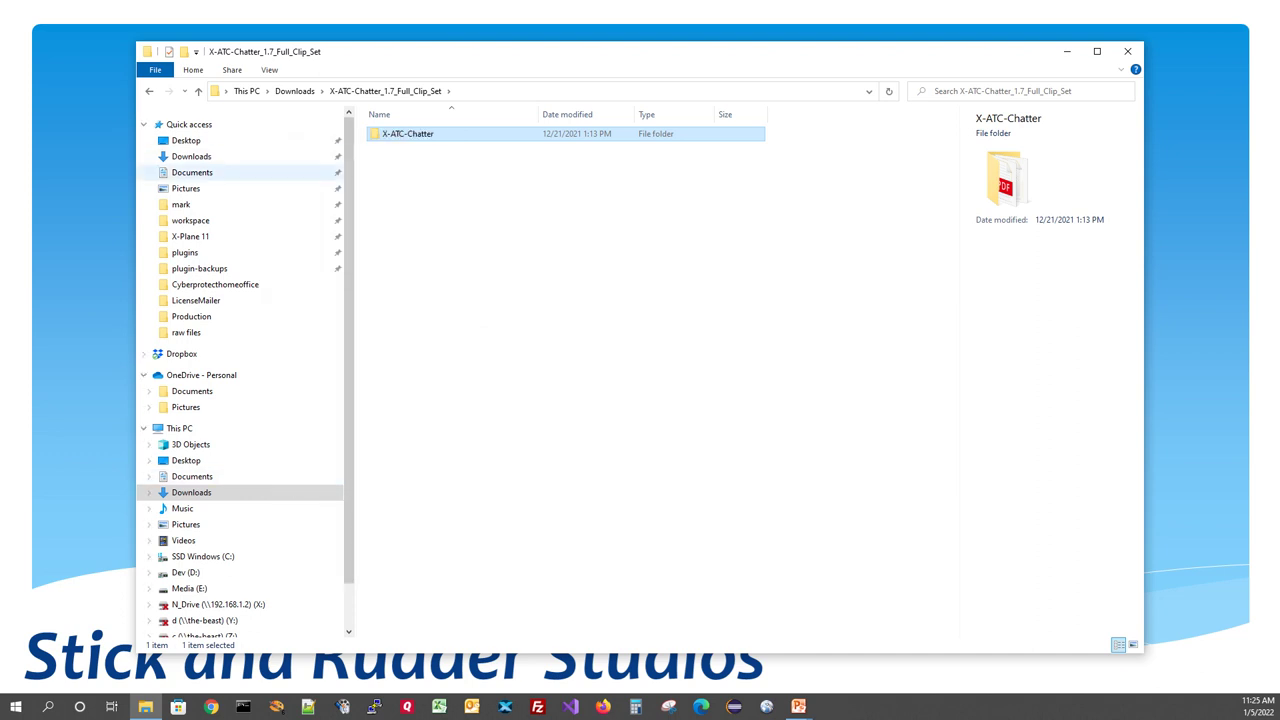
# - Paste the X-ATC-Chatter folder into the Resources\plugins folder of the X-Plane 11 installation
pyautogui.click(190, 236)
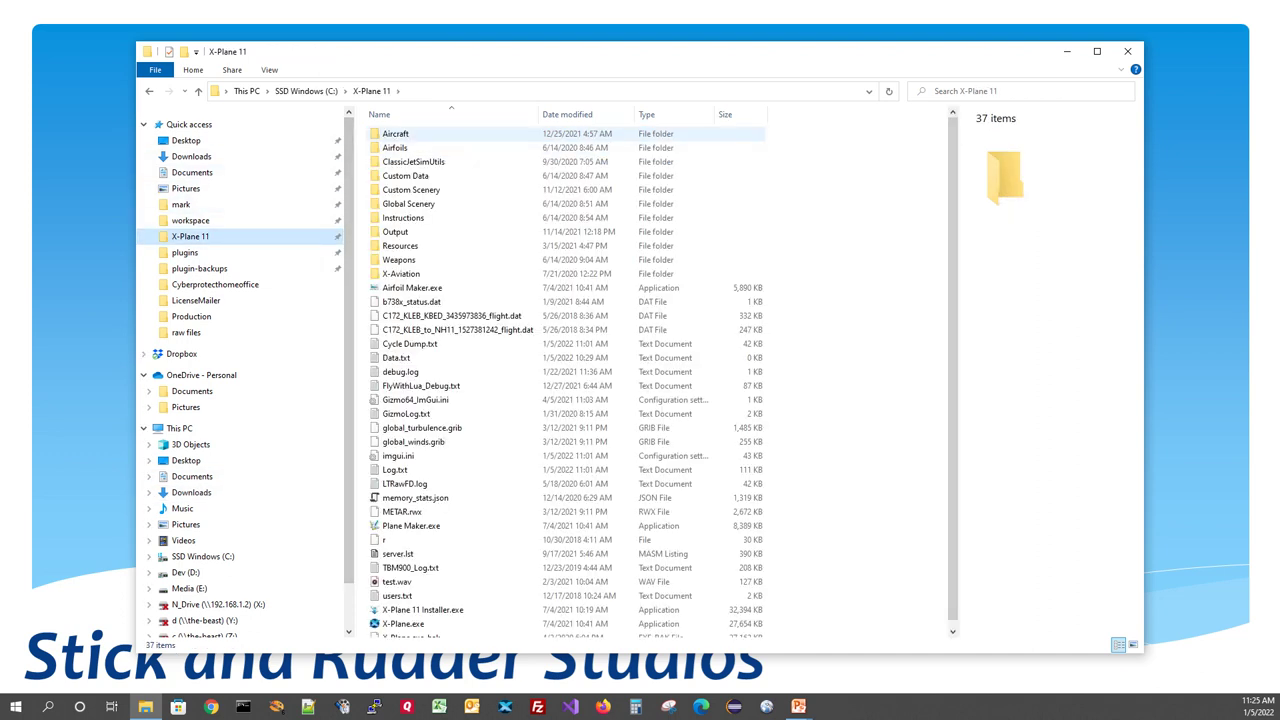
pyautogui.click(400, 245)
pyautogui.doubleClick(400, 245)
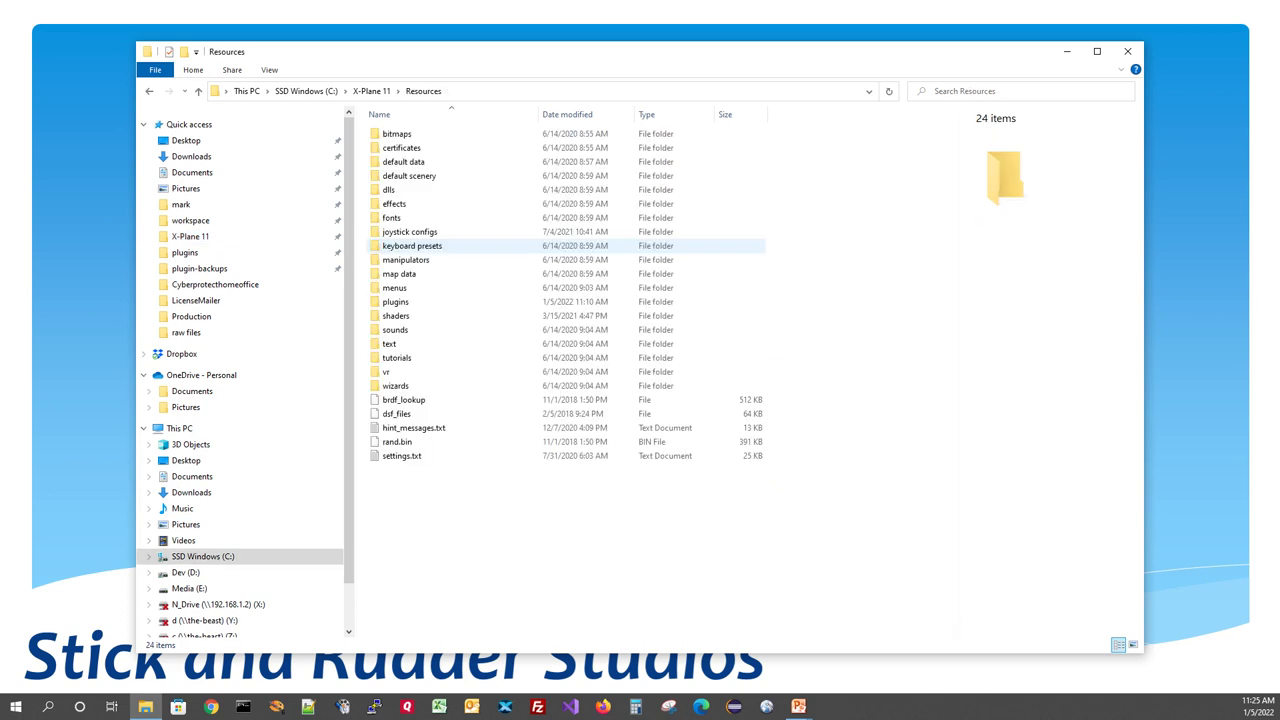
pyautogui.doubleClick(395, 301)
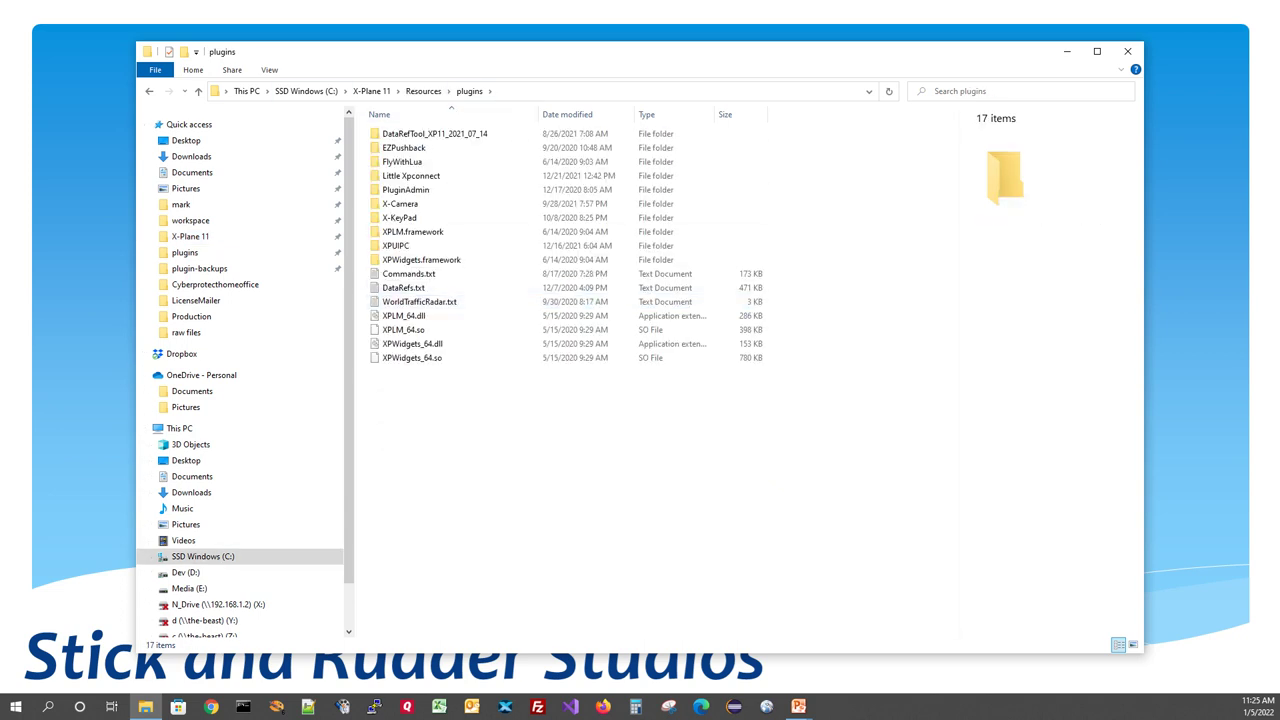
pyautogui.hotkey('shift', 'F10')
pyautogui.press('Up')
pyautogui.press('Up')
pyautogui.press('Up')
pyautogui.press('Up')
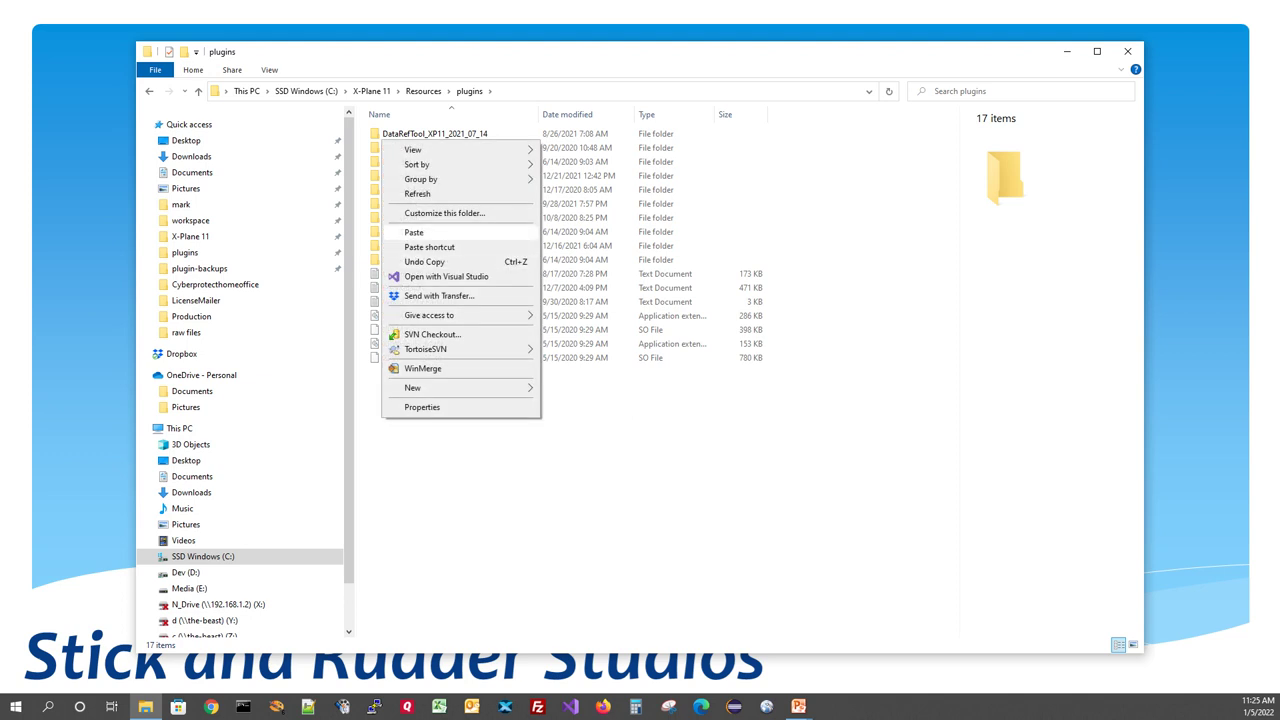
pyautogui.press('Return')
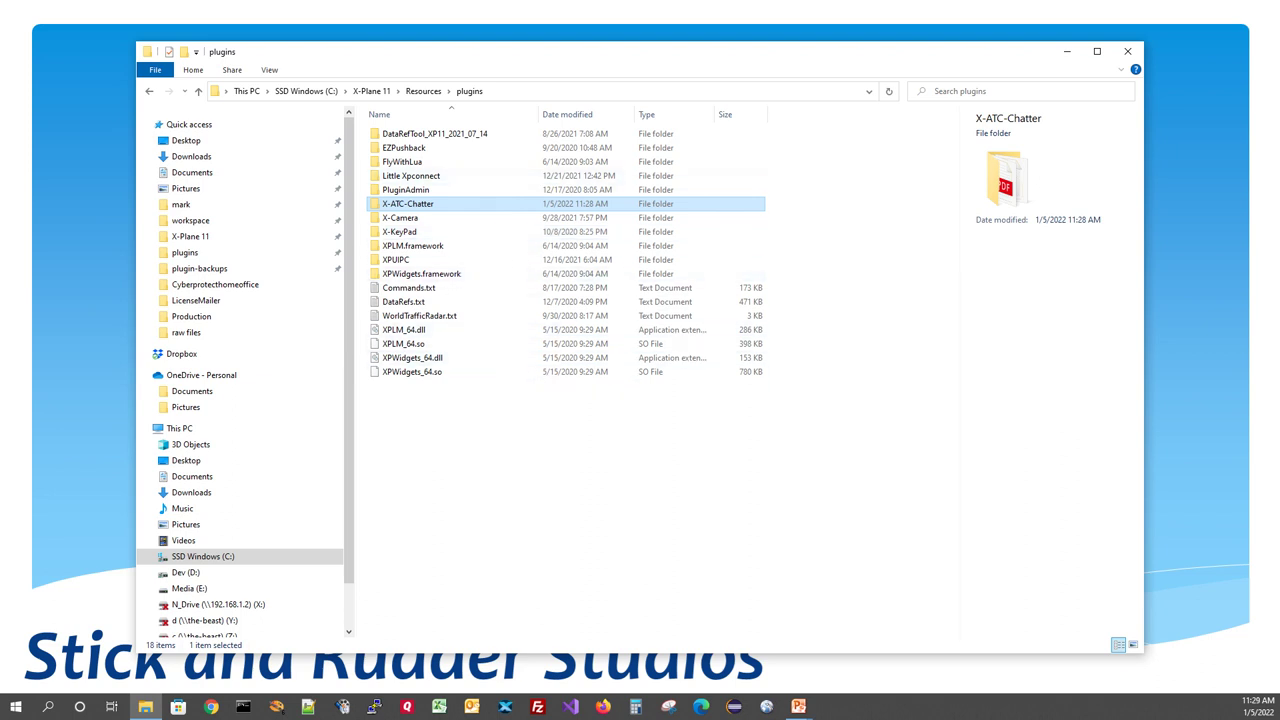
# - Check the contents of the pasted X-ATC-Chatter folder and its win_x64 subfolder, and return to the plugins folder
pyautogui.moveTo(390, 204)
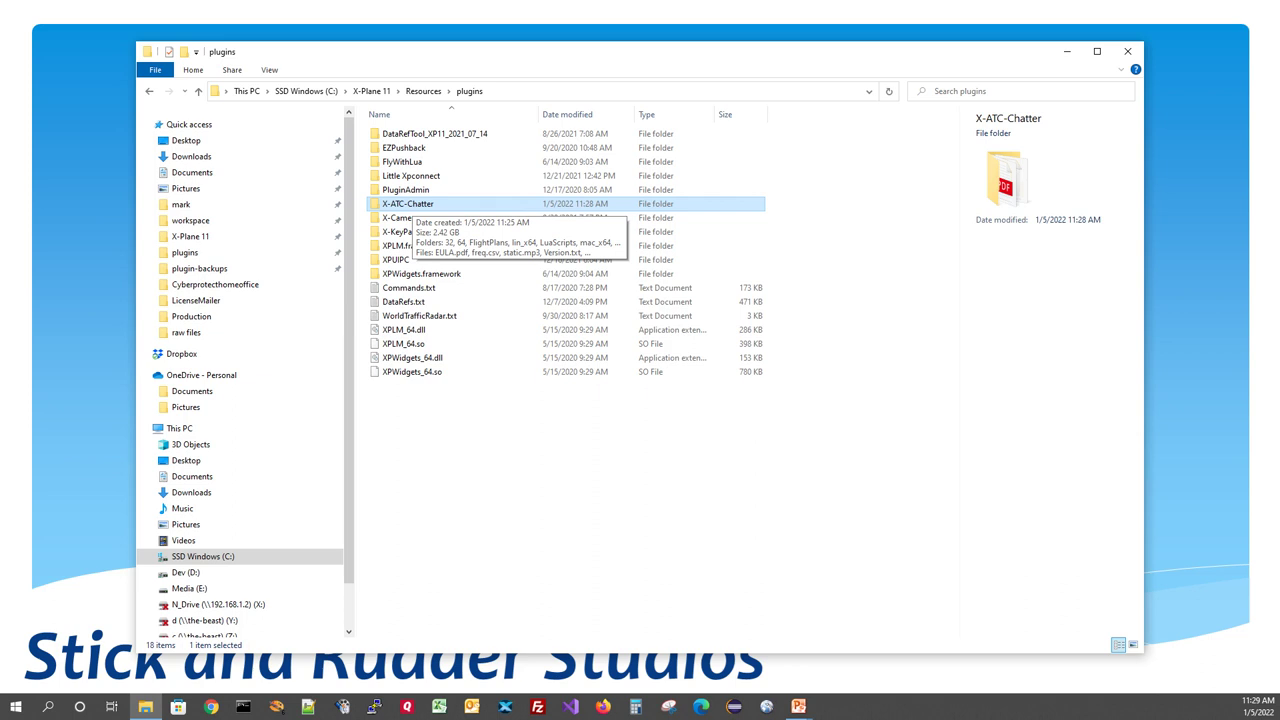
pyautogui.press('Return')
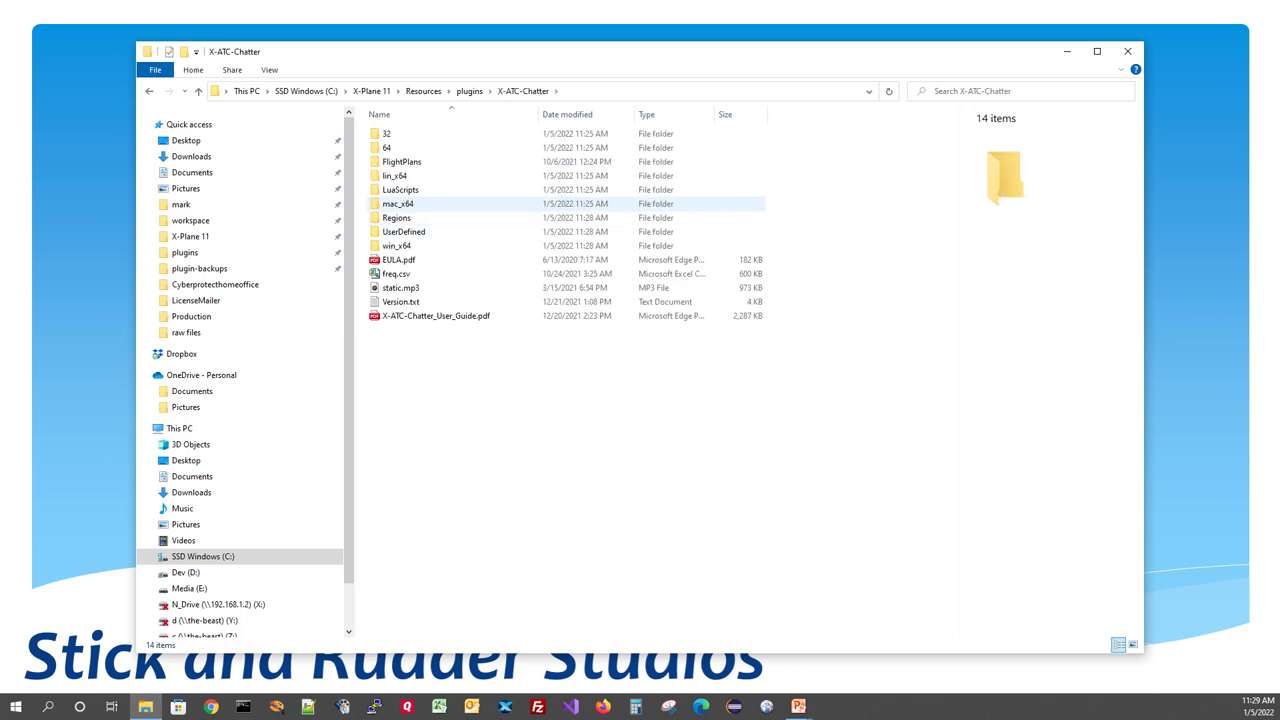
pyautogui.doubleClick(396, 245)
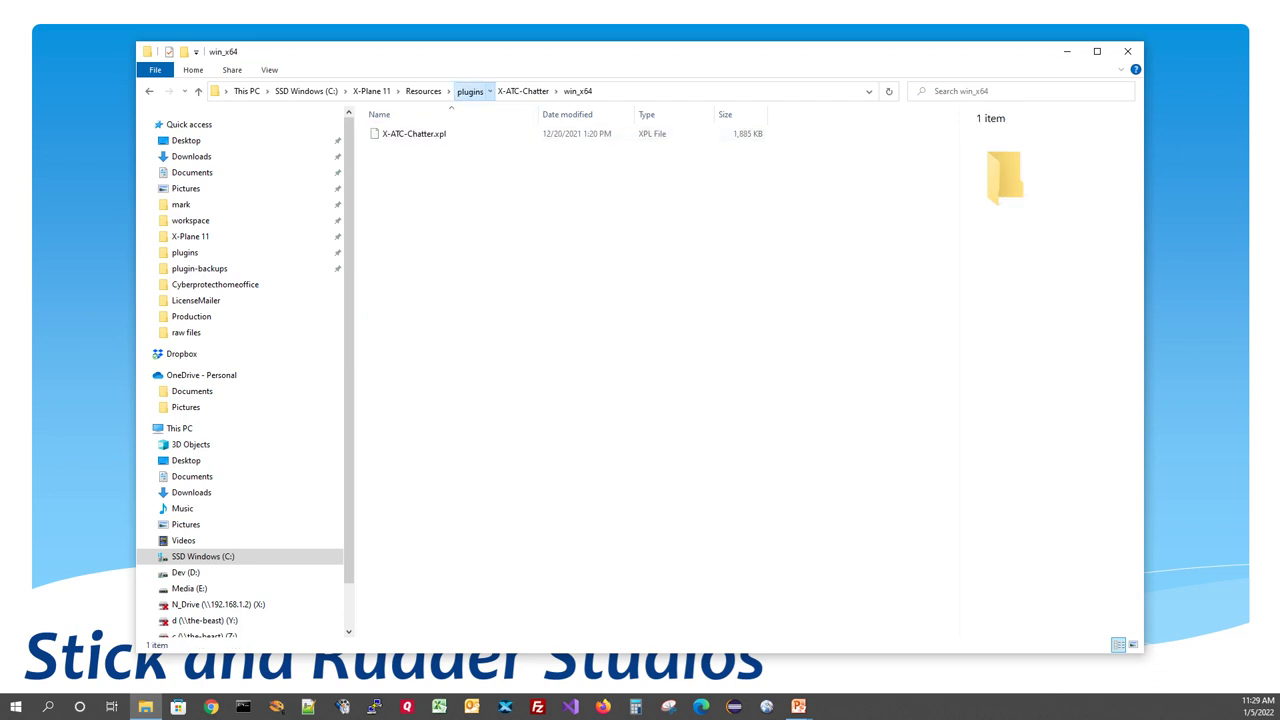
pyautogui.click(470, 91)
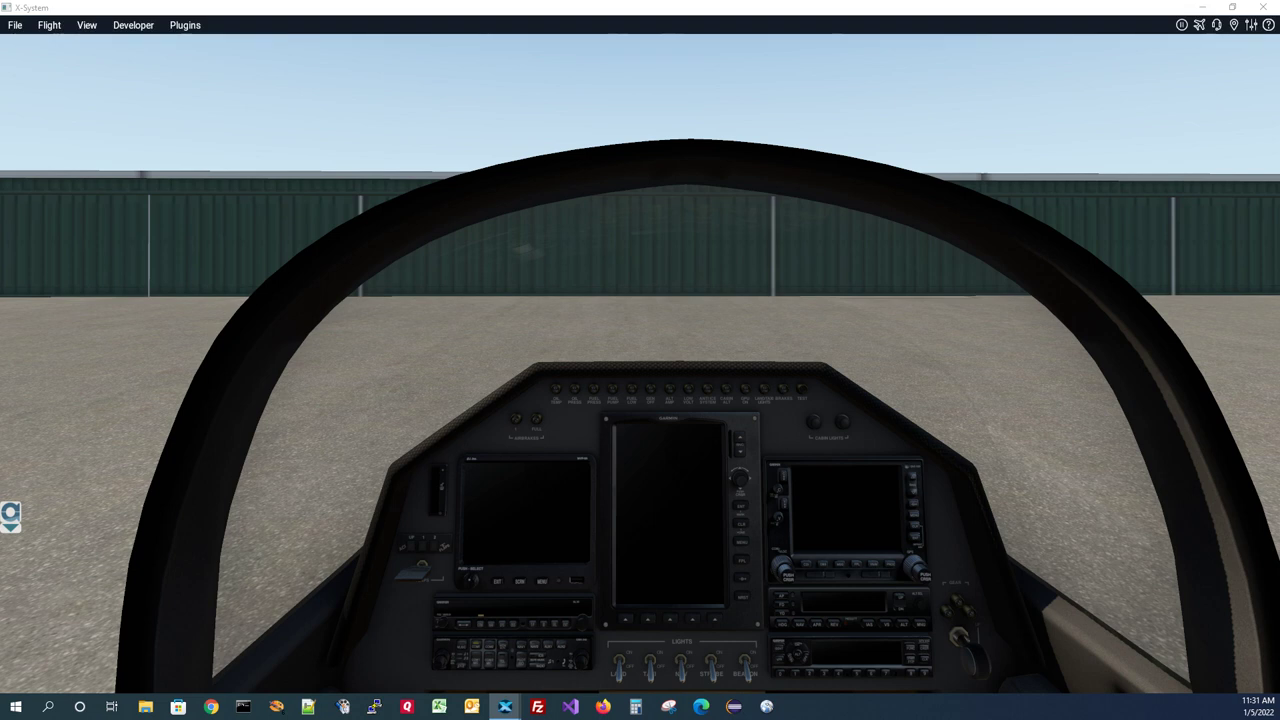
# - In X-Plane, show the X-ATC-Chatter control panel and move it clear of the cockpit instruments
pyautogui.click(185, 25)
pyautogui.moveTo(200, 86)
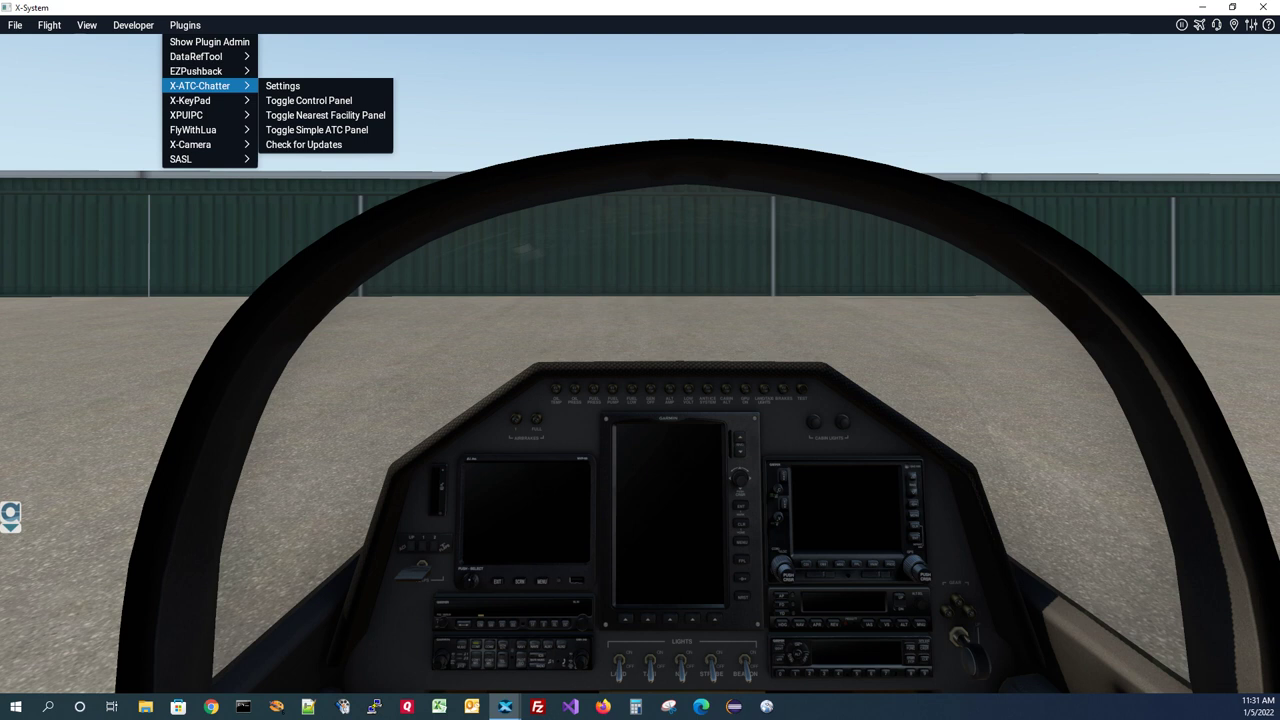
pyautogui.click(309, 100)
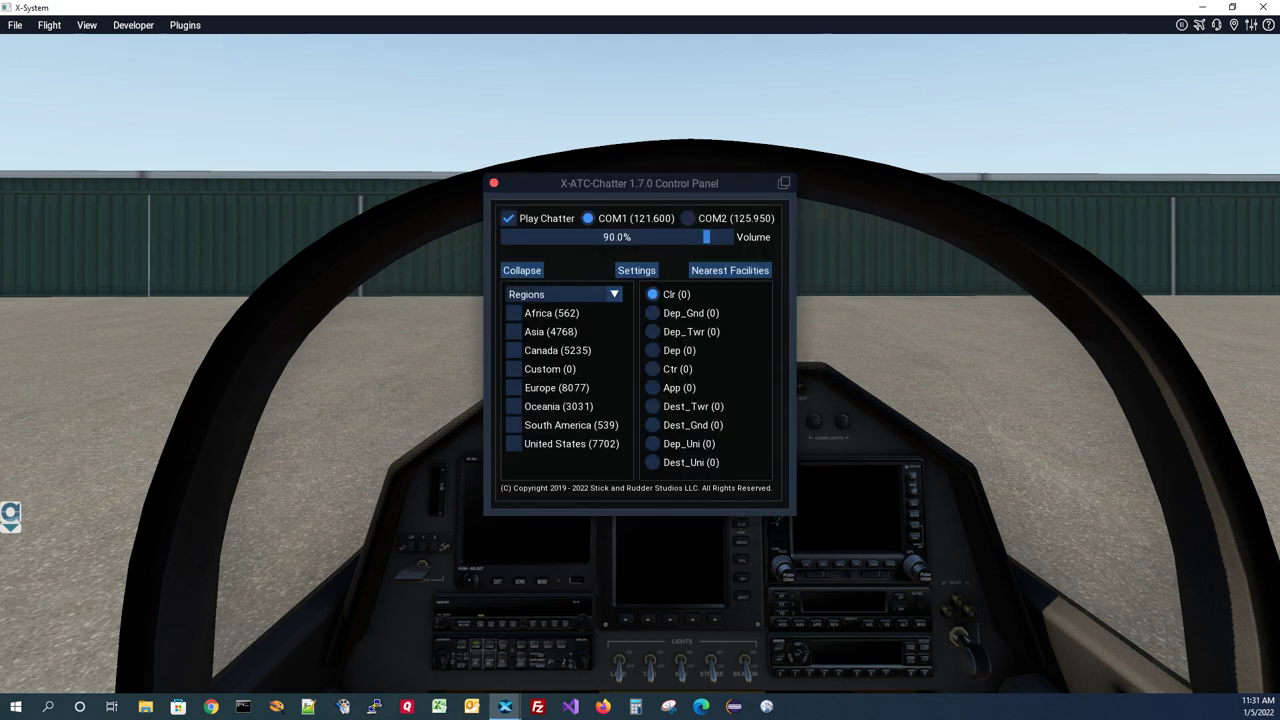
pyautogui.moveTo(640, 183); pyautogui.dragTo(335, 120)
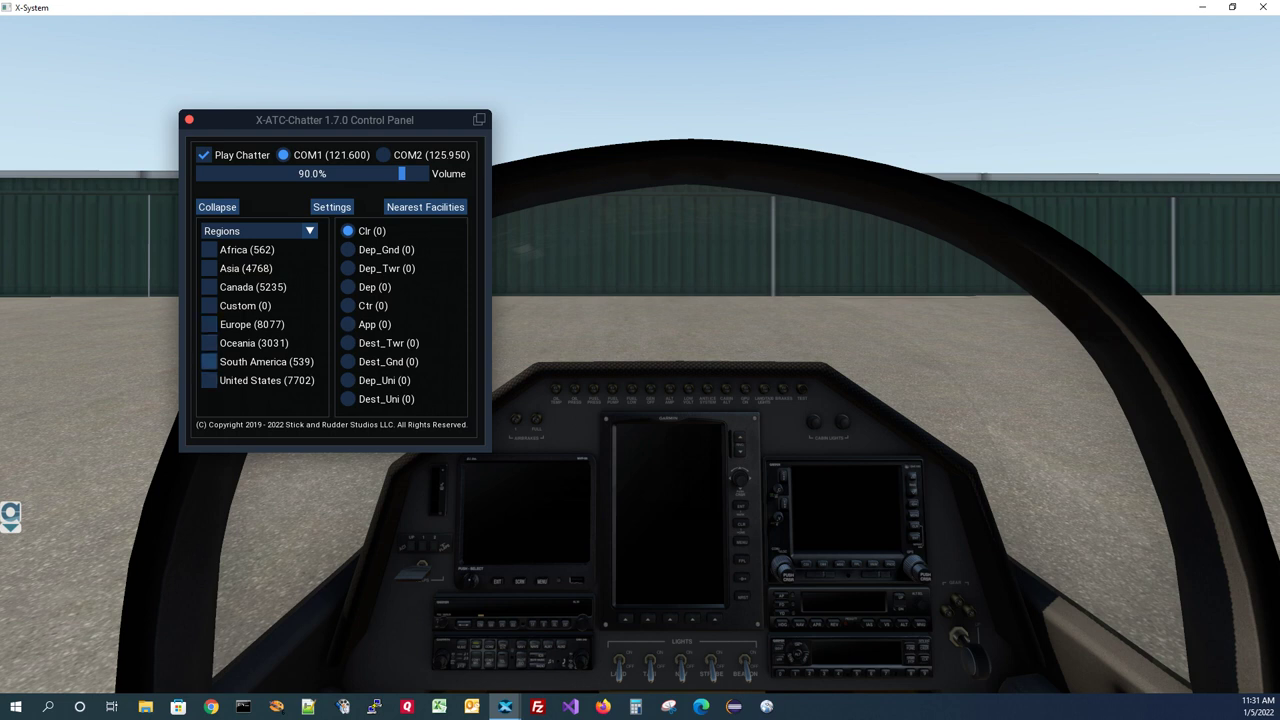
# - Enable the United States region for the chatter clips and turn off Play Chatter
pyautogui.click(209, 380)
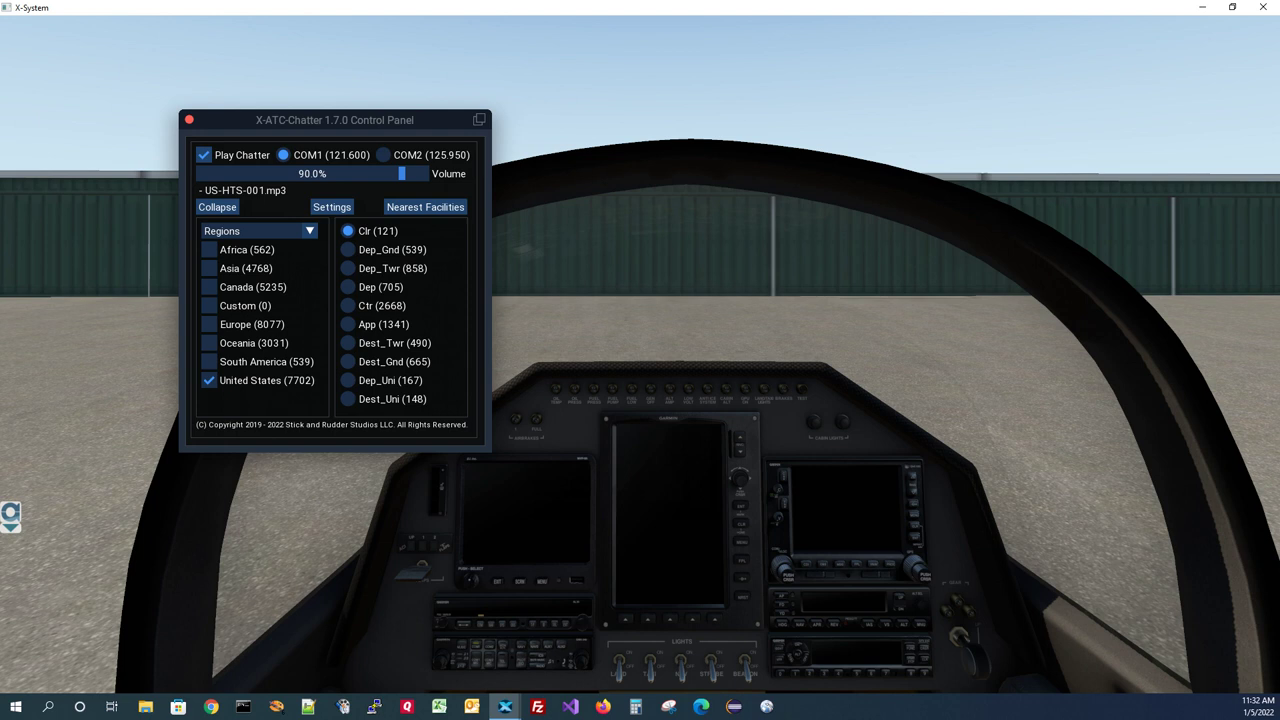
pyautogui.click(203, 155)
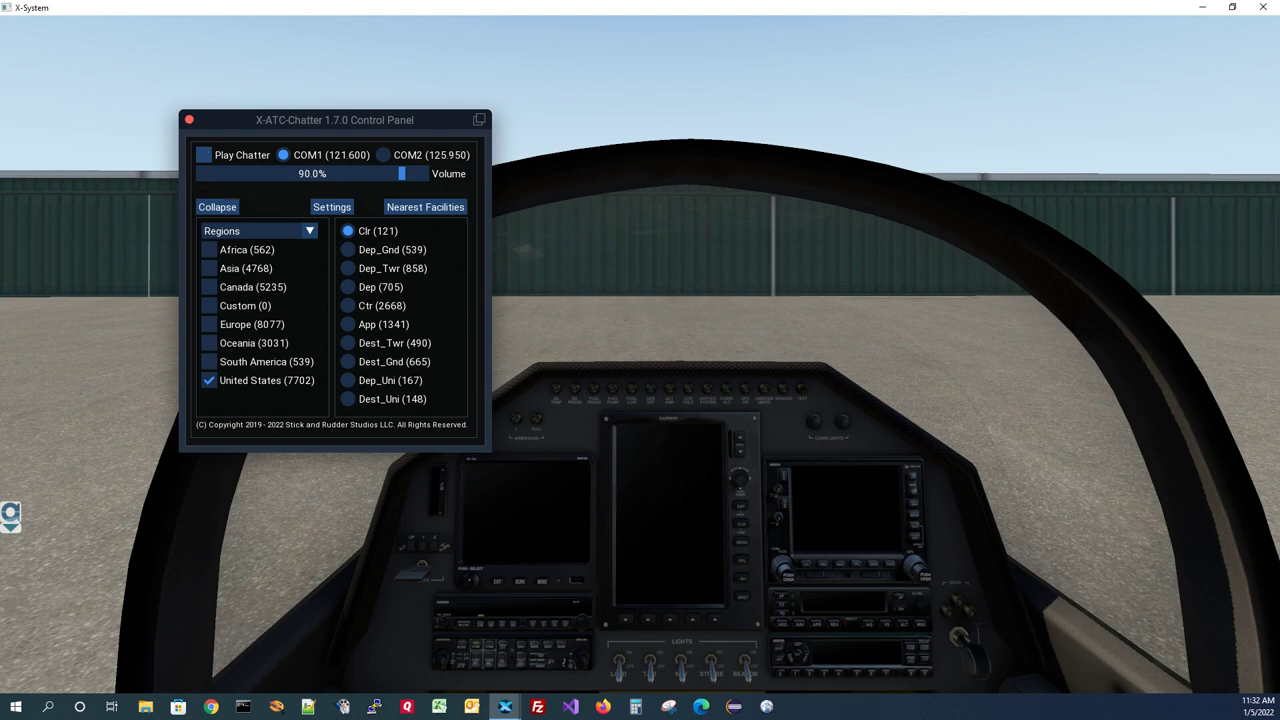